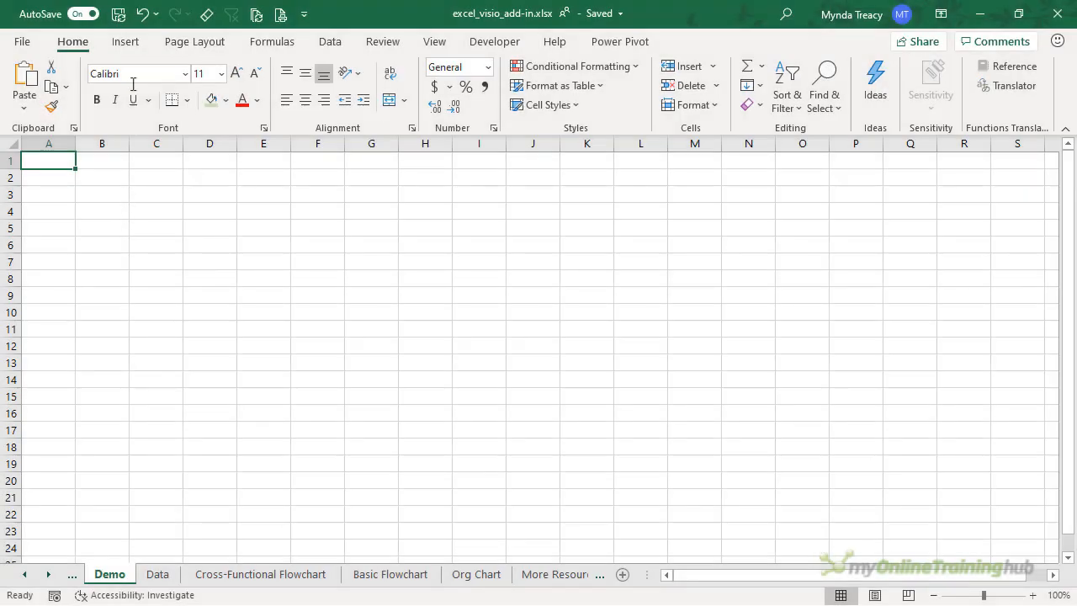
- Switch to the Insert ribbon commands on the blank Demo sheet
click(126, 41)
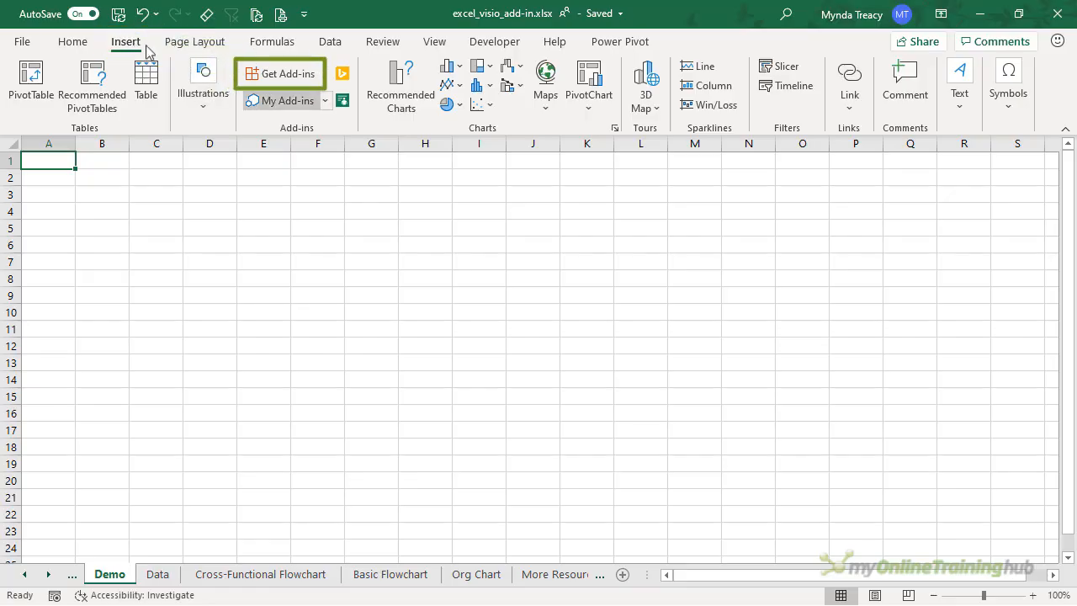
click(288, 74)
text(d)
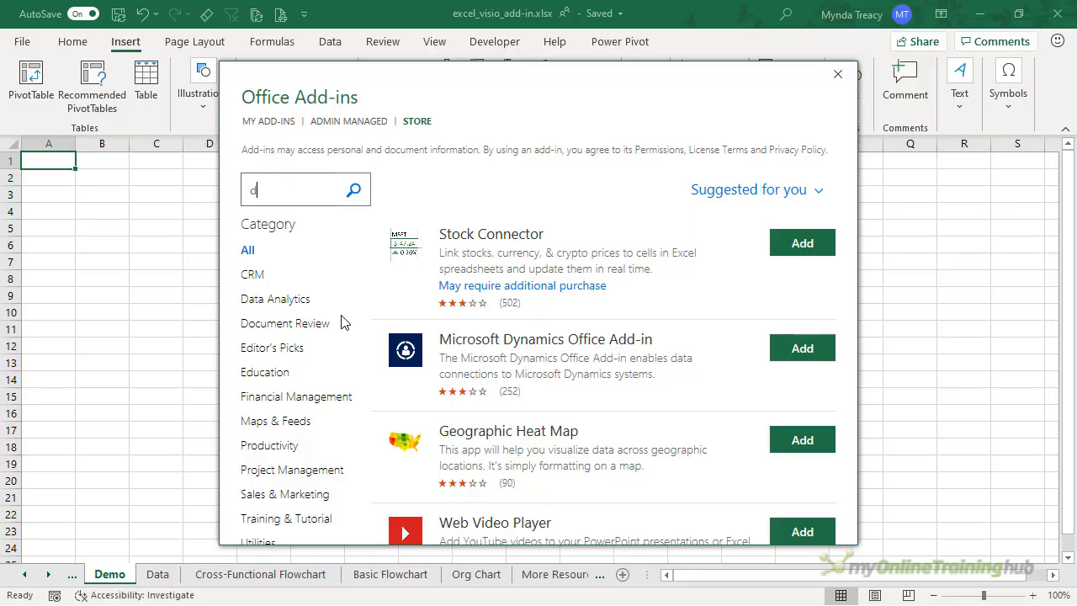
text(ata visualizer)
key(Return)
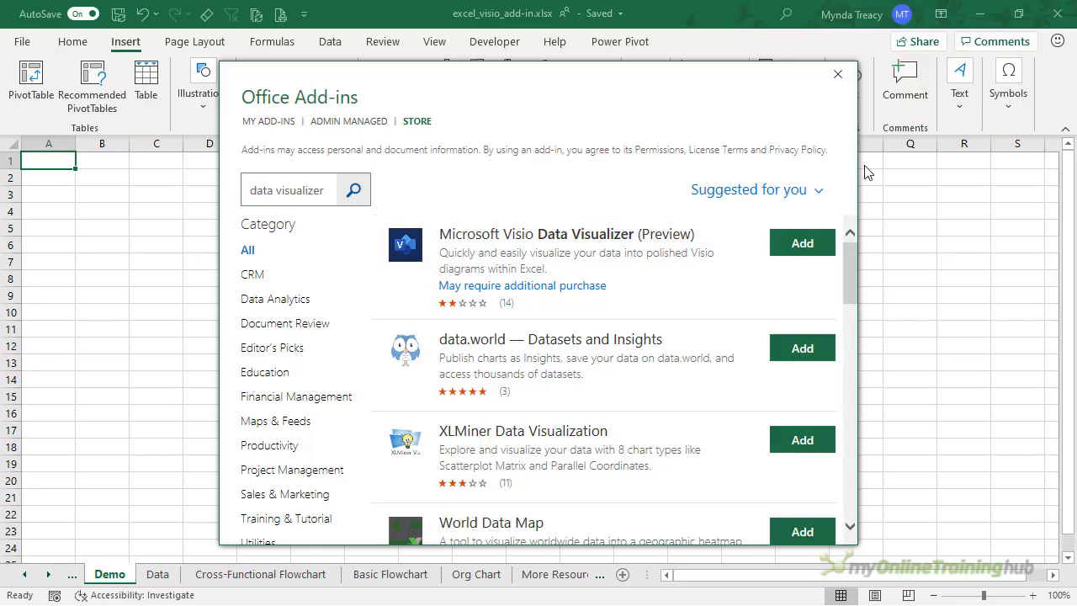
key(Escape)
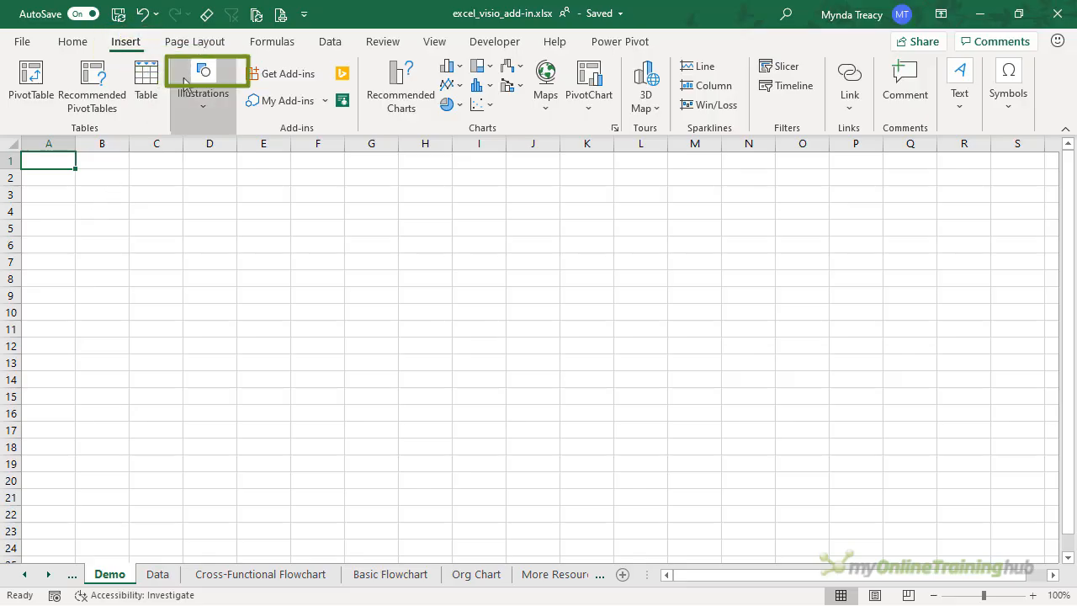
- Add the Microsoft Visio Data Visualizer from My Add-ins onto the Demo sheet
click(287, 101)
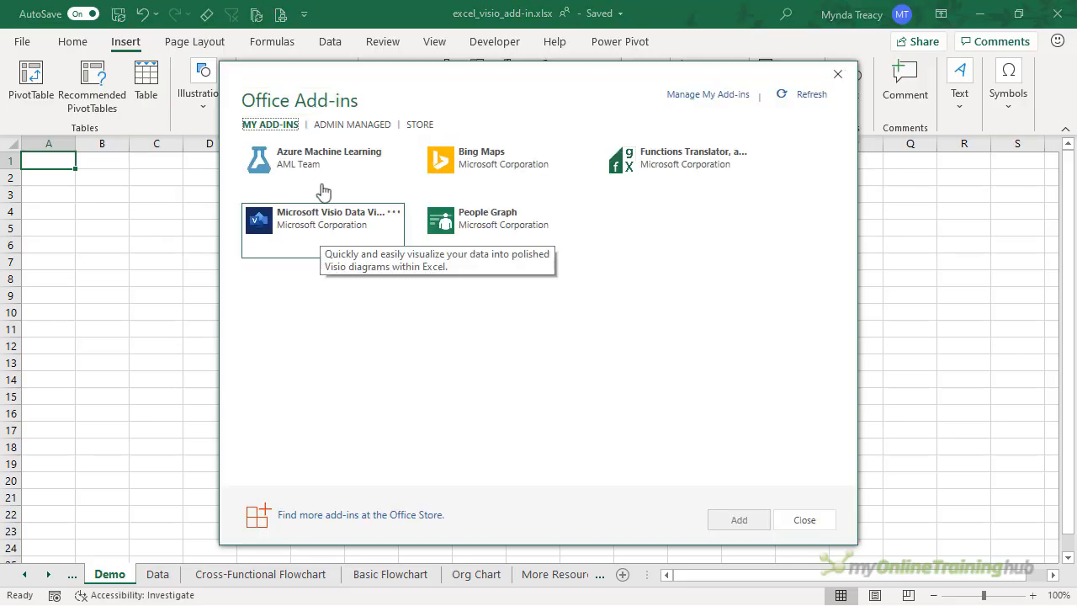
click(328, 227)
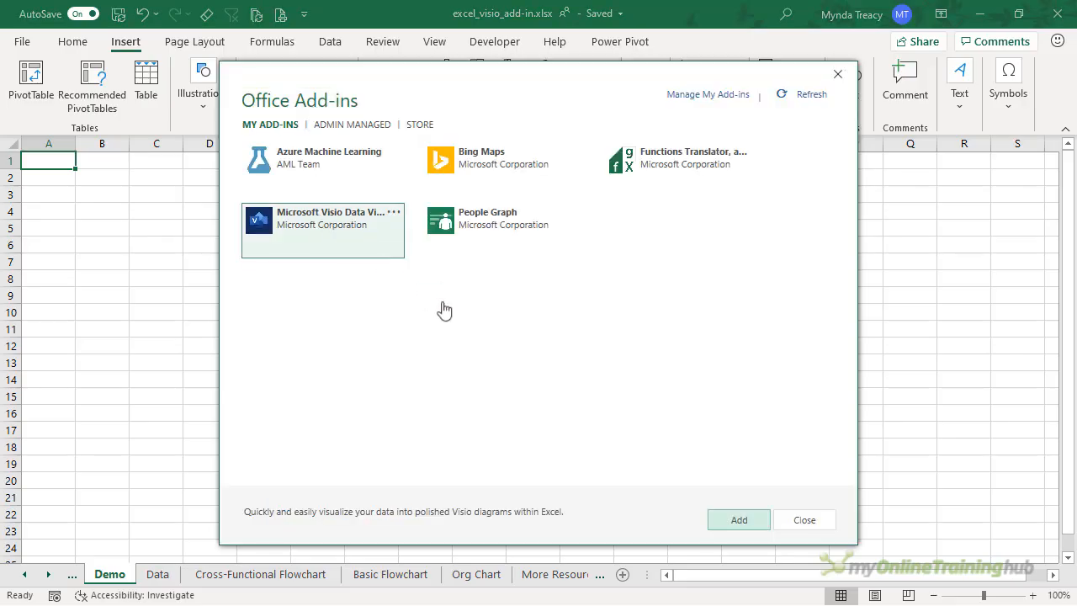
click(739, 519)
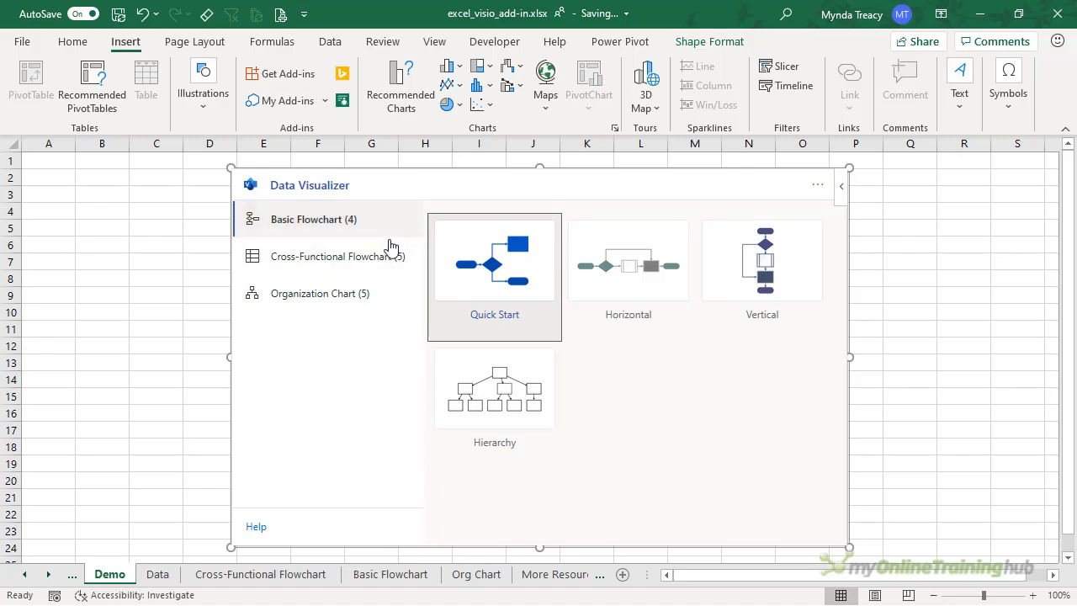
- Create a horizontal cross-functional flowchart with its sample process-step table
click(354, 256)
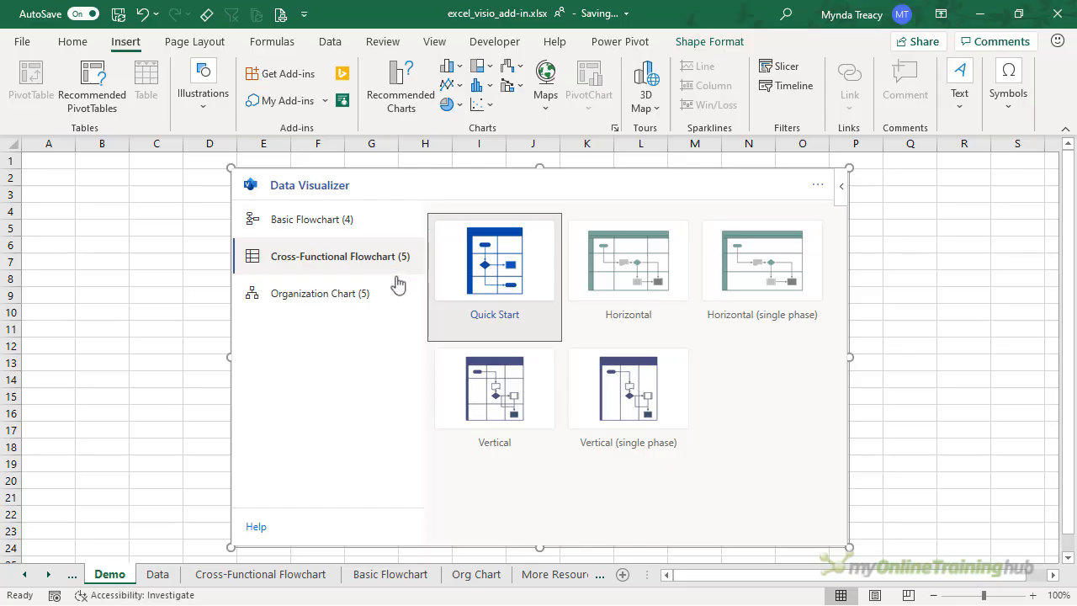
click(400, 299)
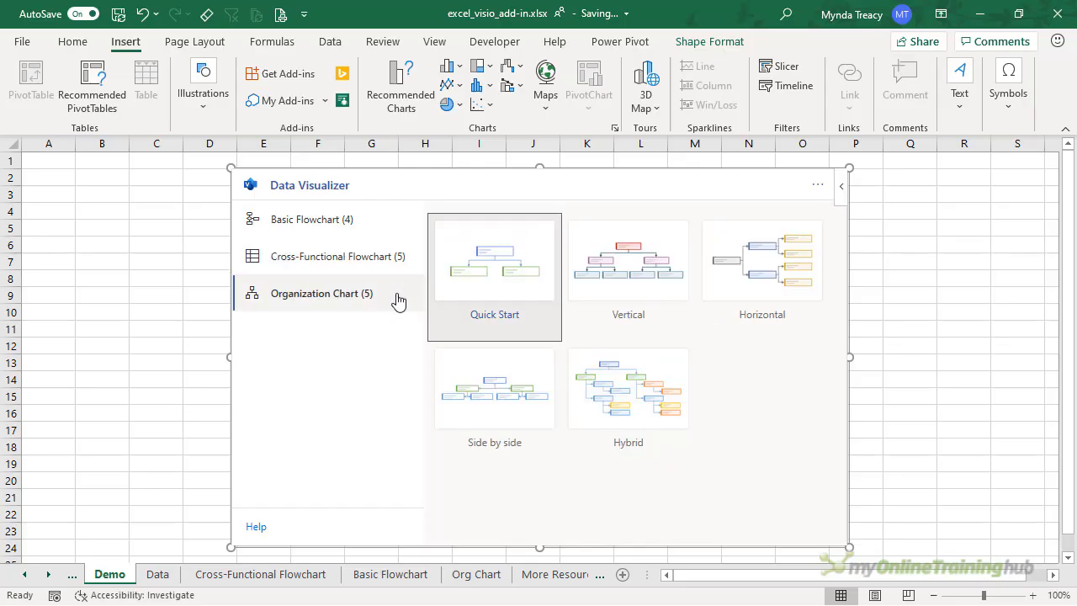
click(403, 263)
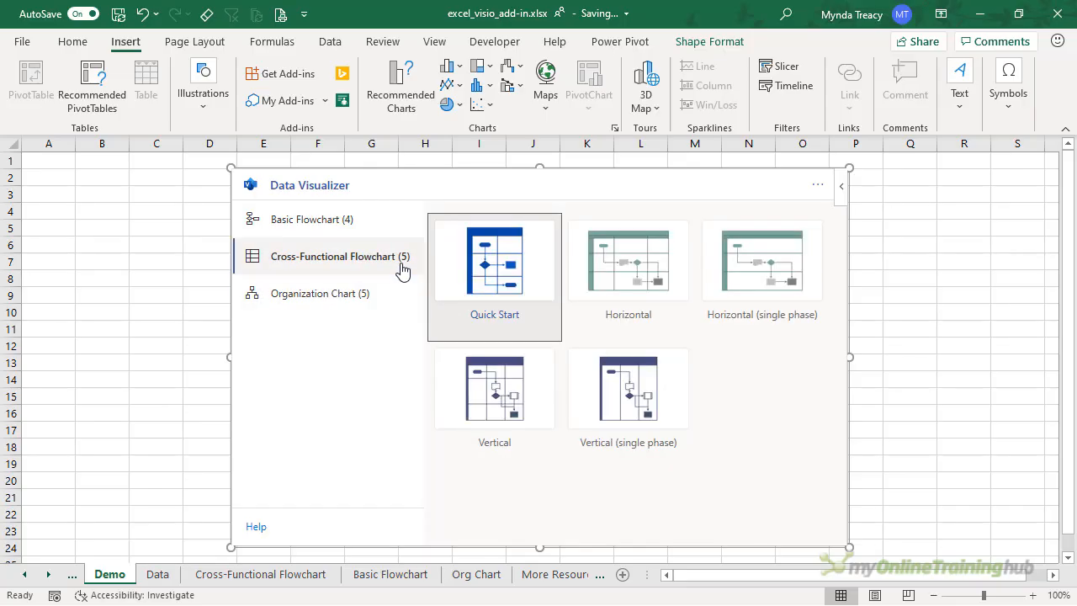
click(594, 325)
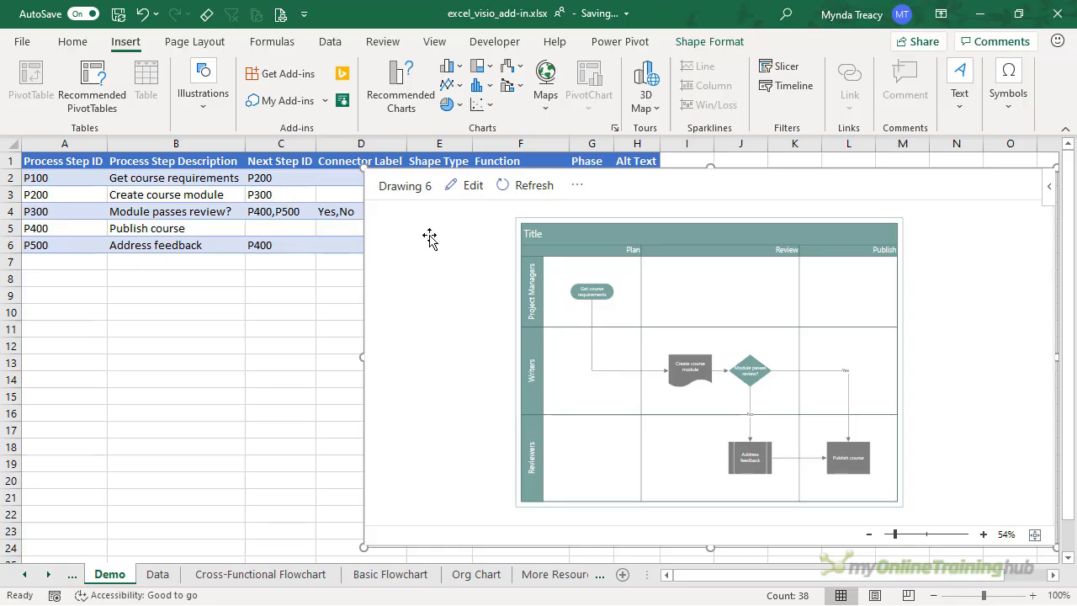
- Move the drawing below the table and review rows 2-6 column by column
drag(421, 181, 414, 284)
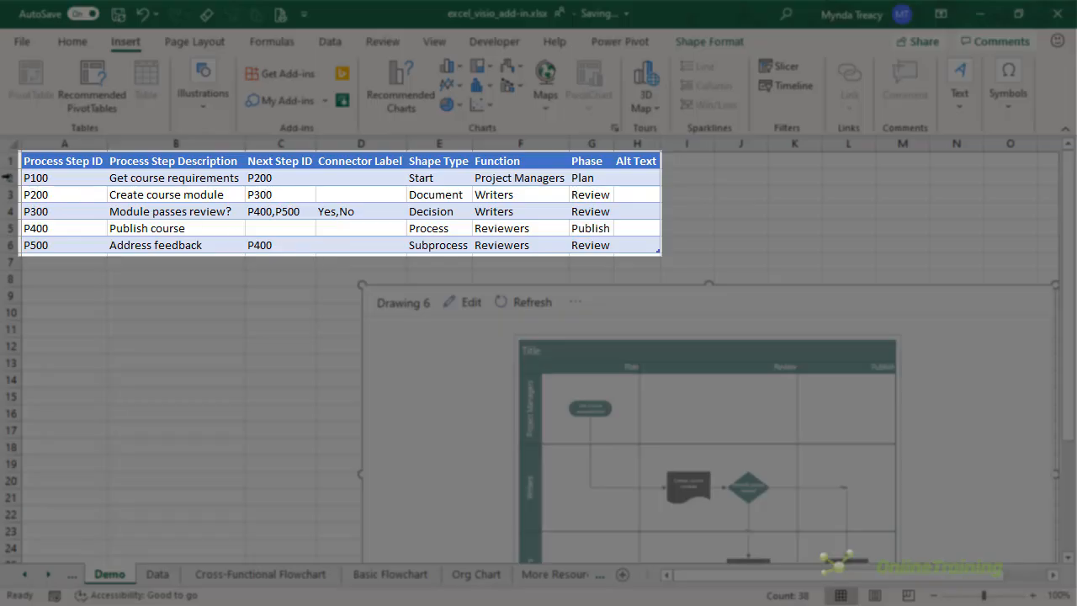
drag(7, 177, 10, 245)
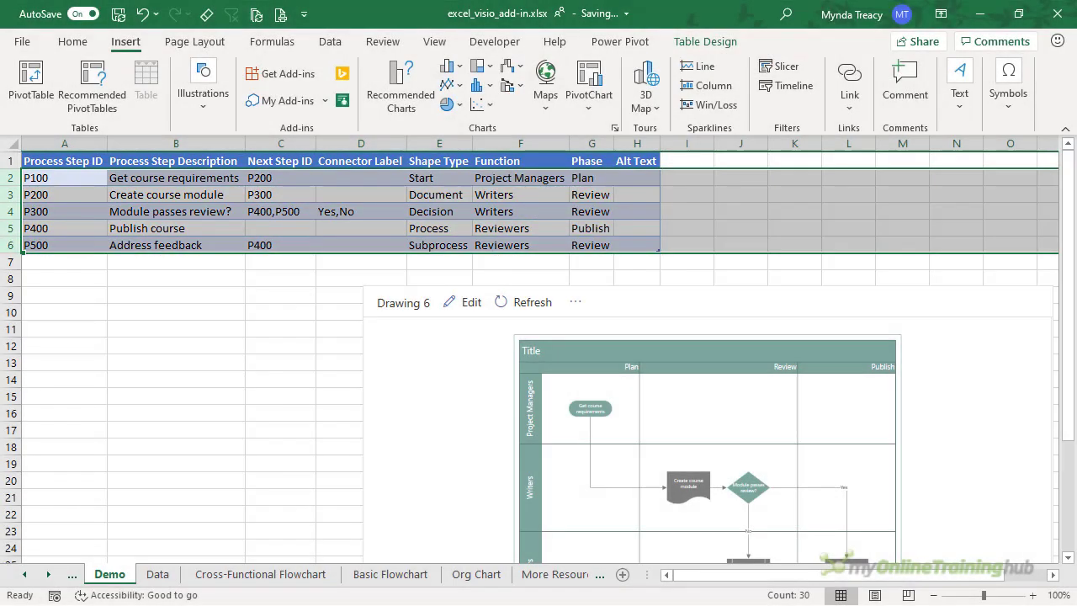
drag(63, 178, 64, 245)
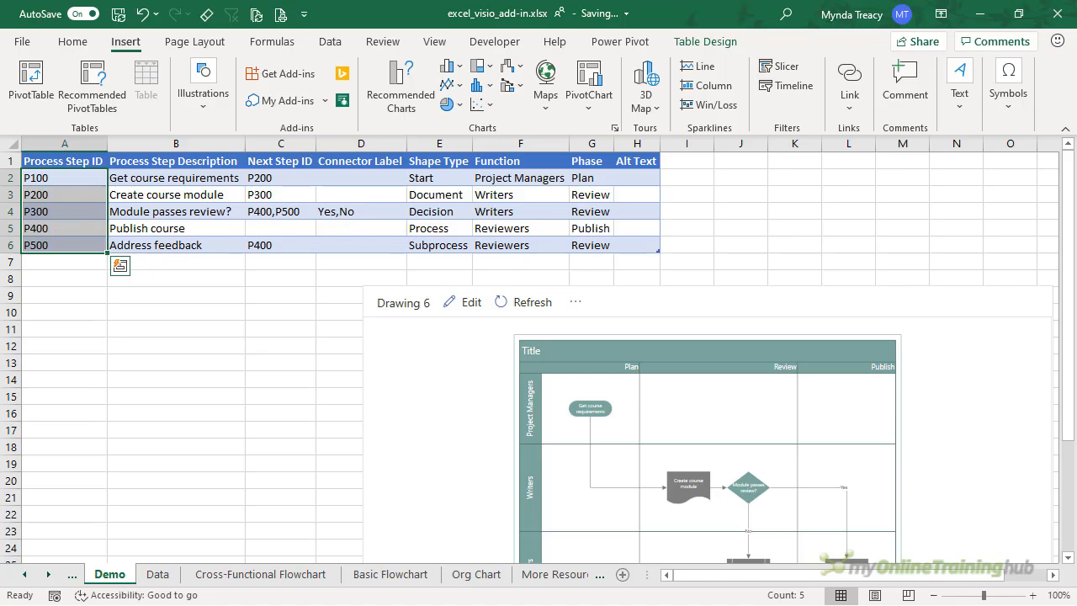
key(Tab)
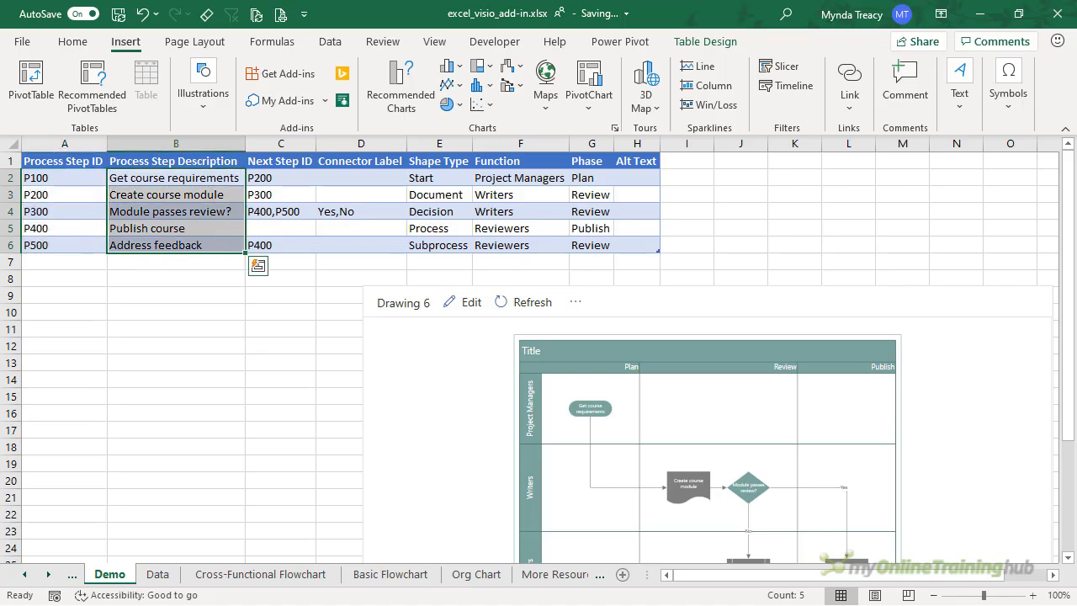
key(Tab)
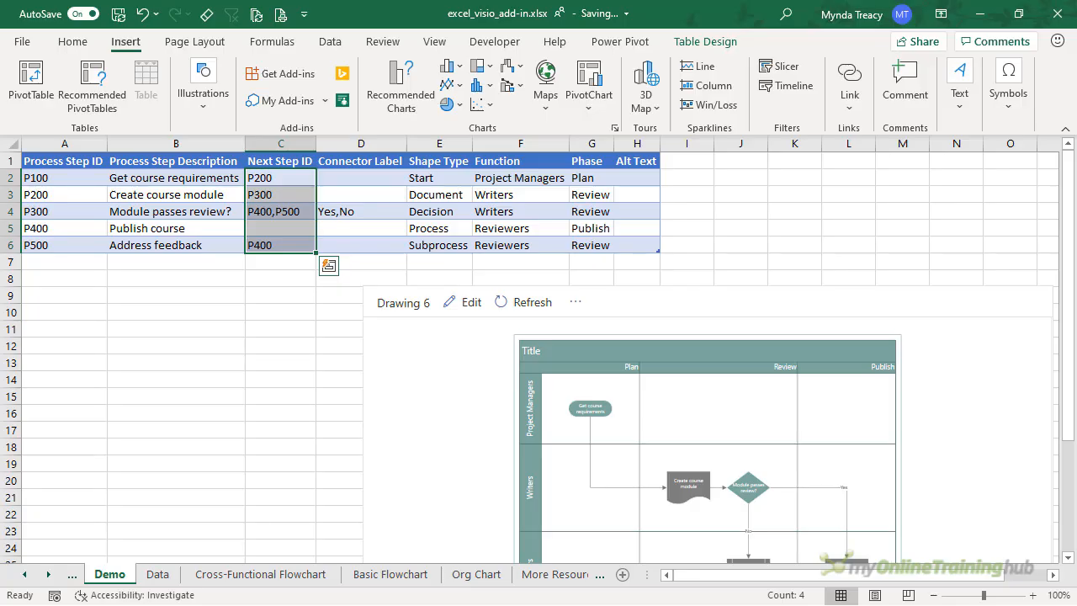
key(Tab)
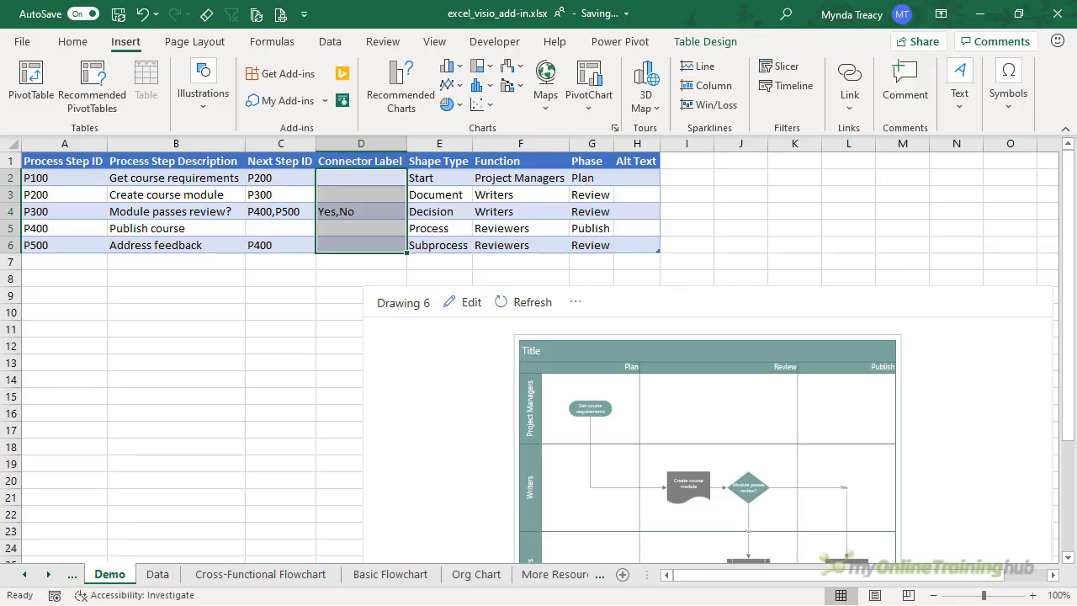
- Review the allowed Shape Type choices for step P100 without changing it
click(434, 177)
click(479, 178)
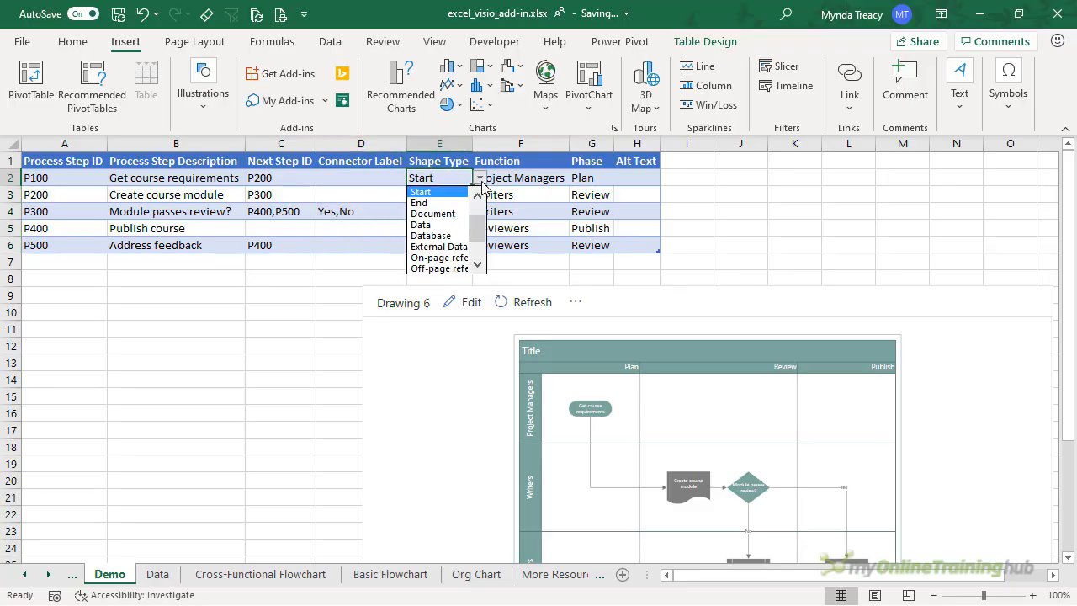
drag(478, 194, 480, 252)
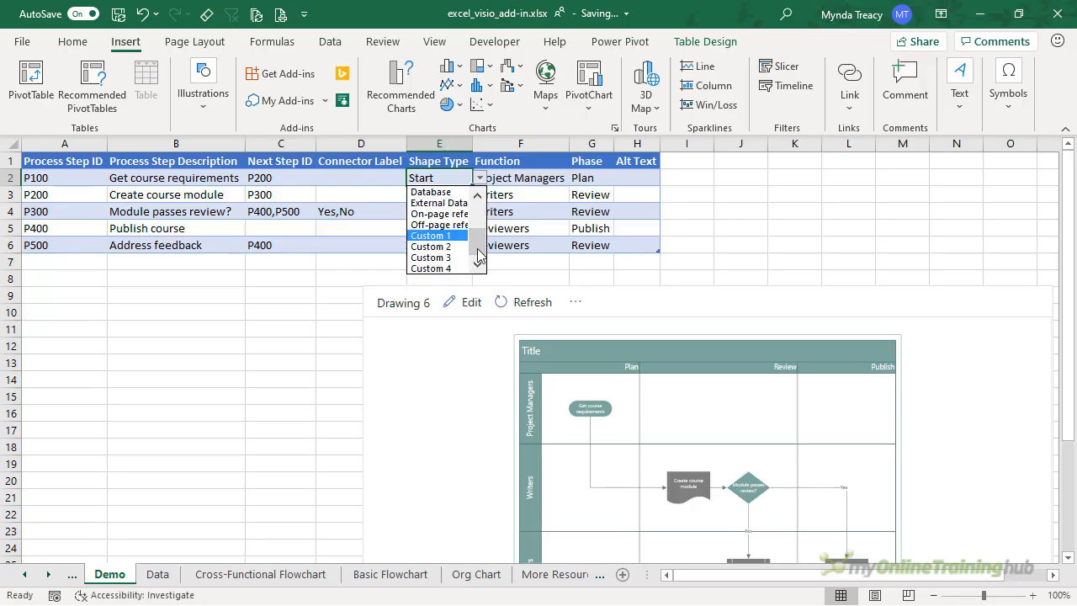
key(Escape)
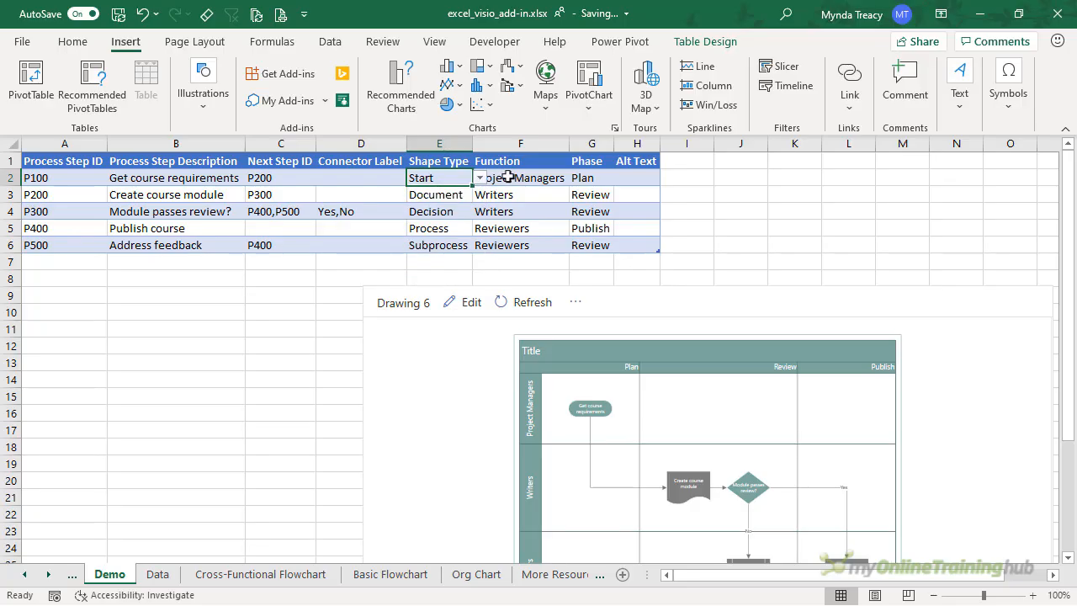
- Review P100's Function, Phase and Alt Text cells, then switch to the Data sheet
click(508, 178)
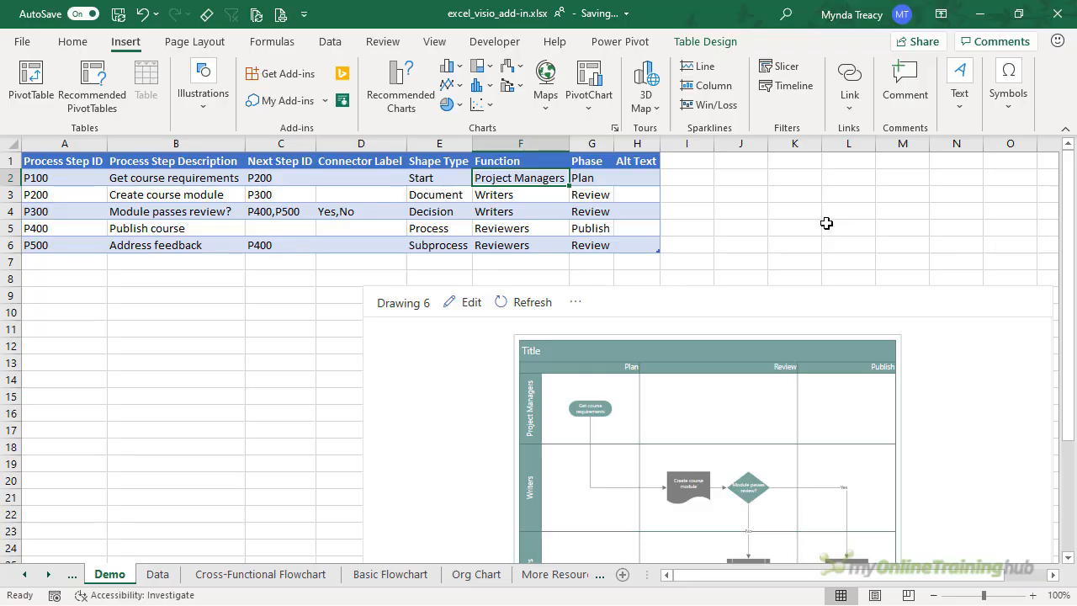
click(585, 178)
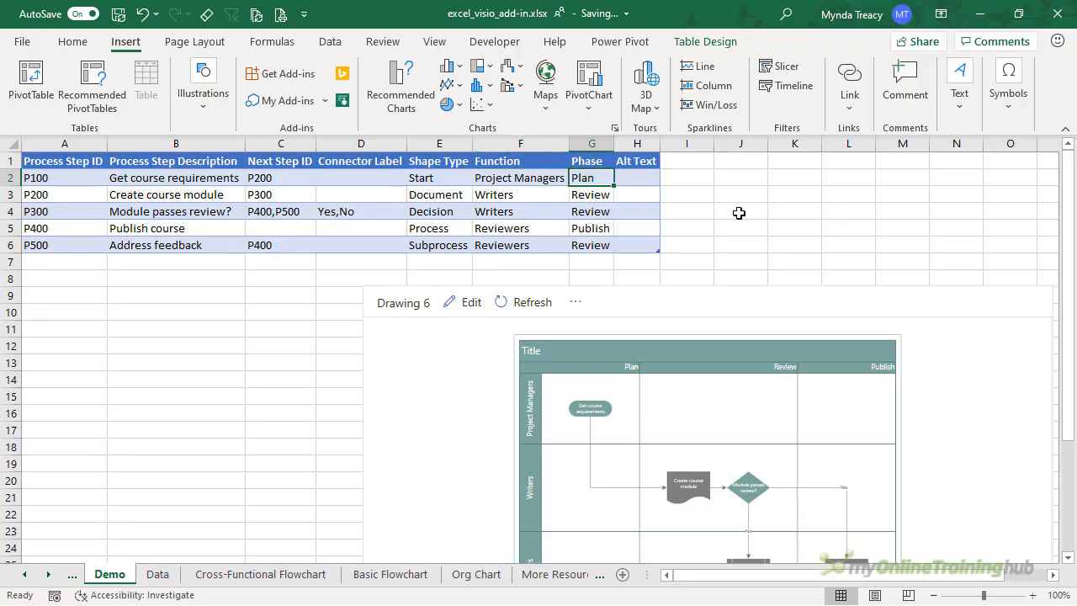
key(Tab)
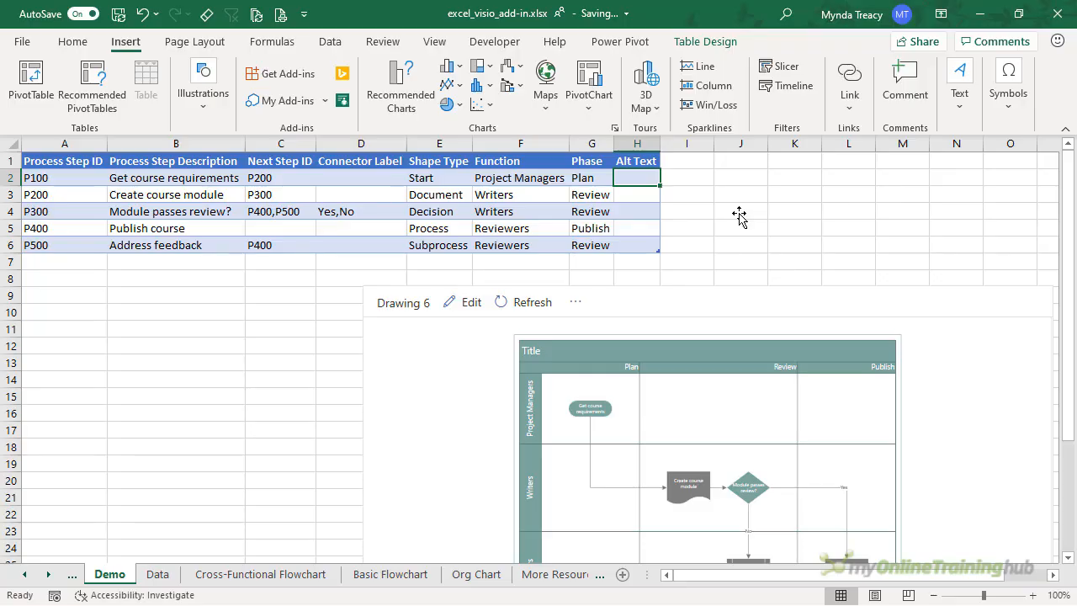
drag(61, 177, 637, 245)
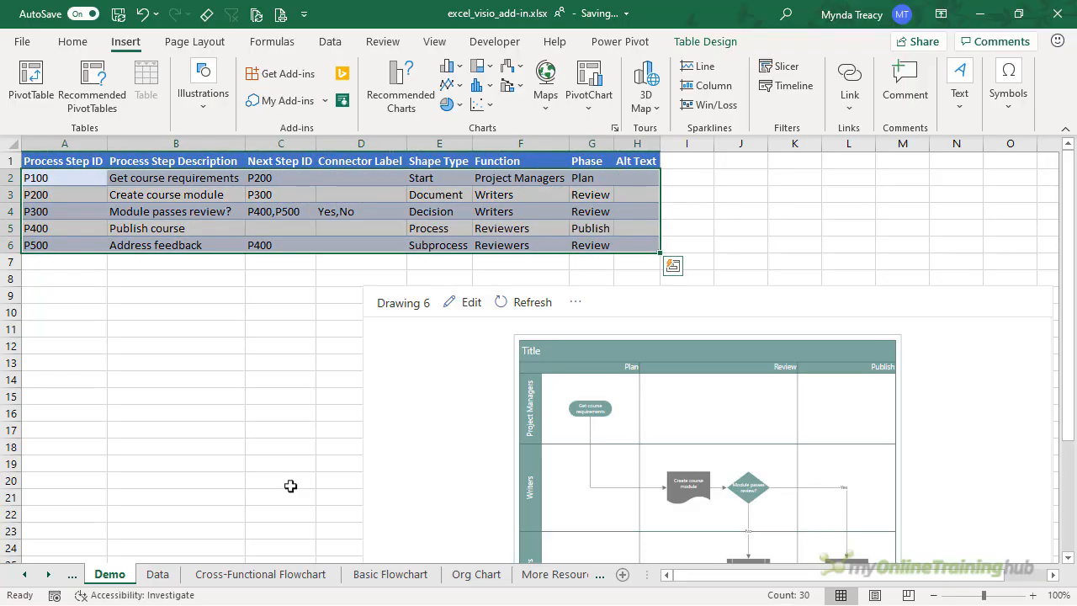
click(159, 574)
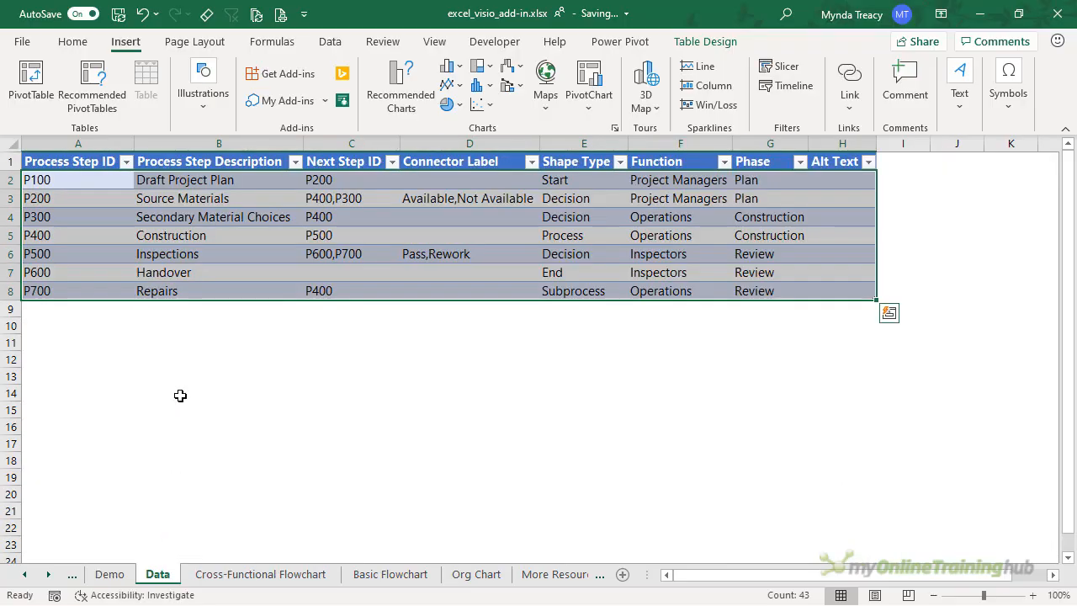
- Copy the Data sheet's construction table and paste it over the Demo table at A2
key(ctrl+c)
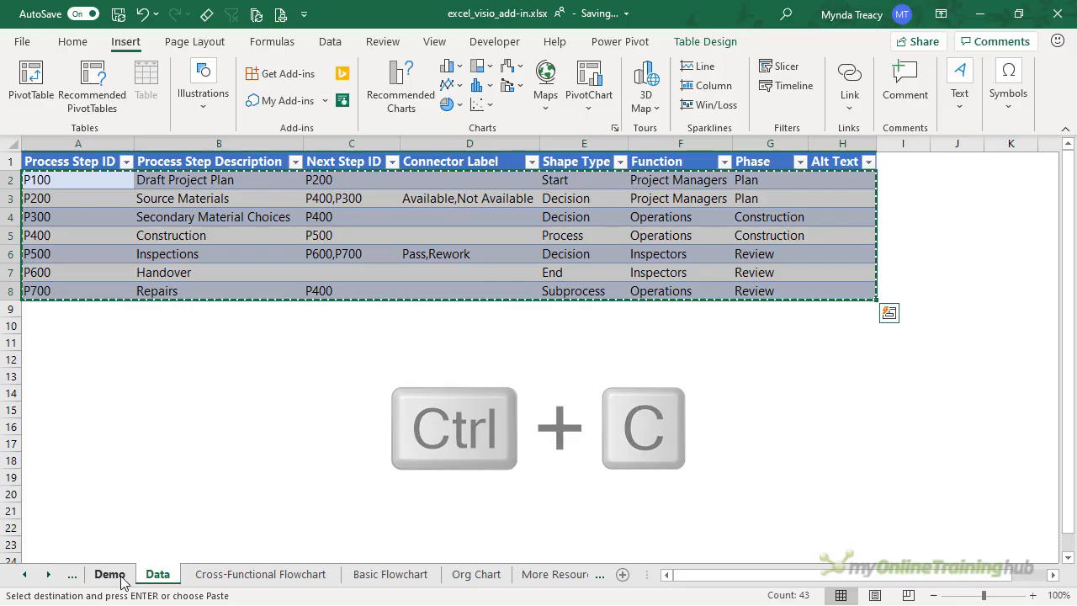
click(110, 573)
click(52, 179)
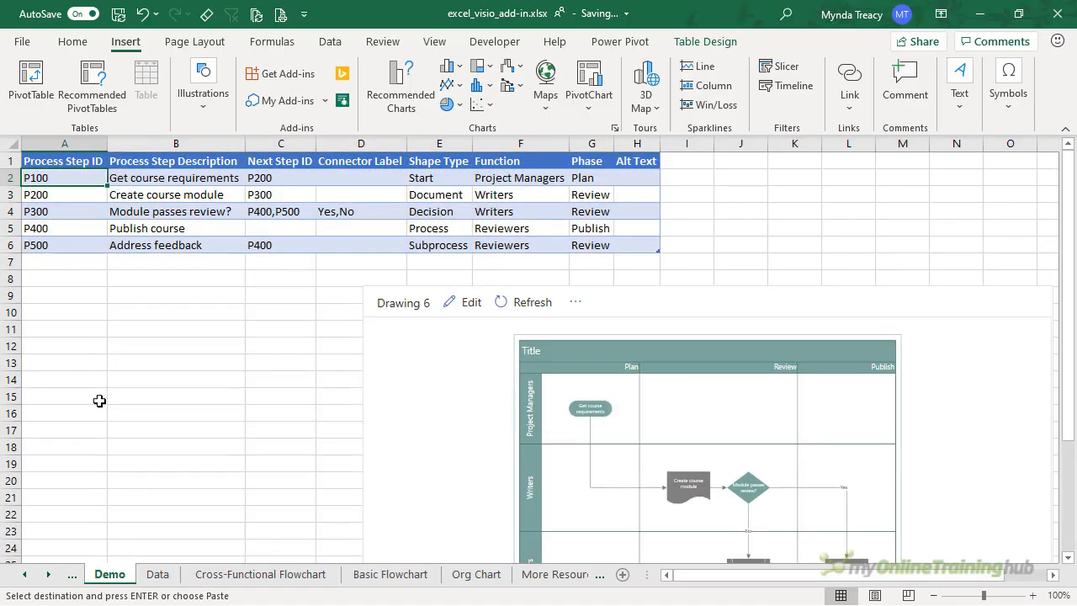
key(ctrl+v)
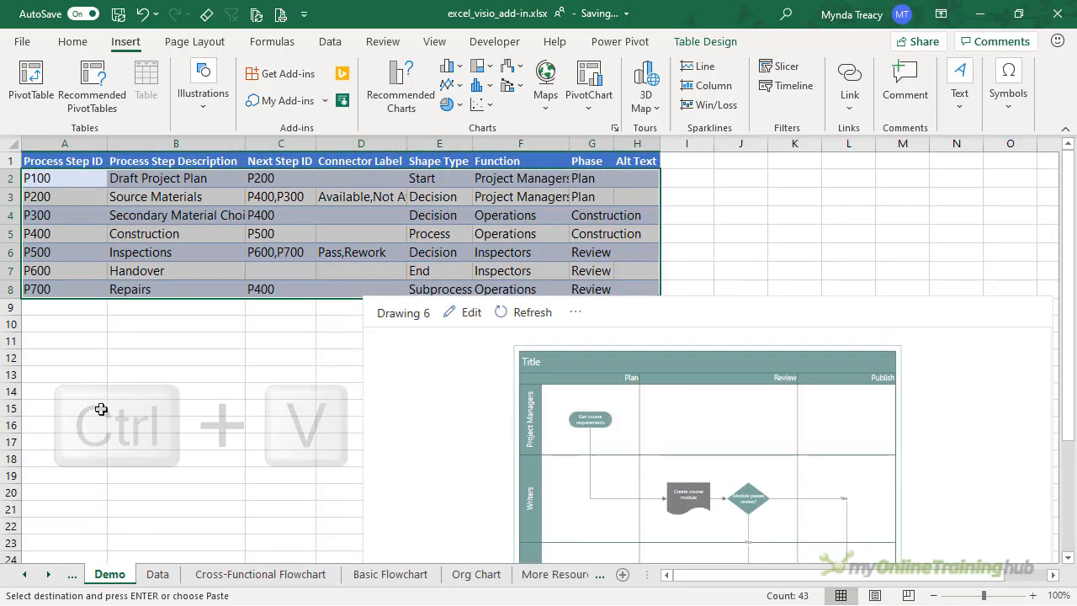
- Refresh the flowchart from the new data, showing Plan, Construction and Review phases
drag(575, 303, 590, 164)
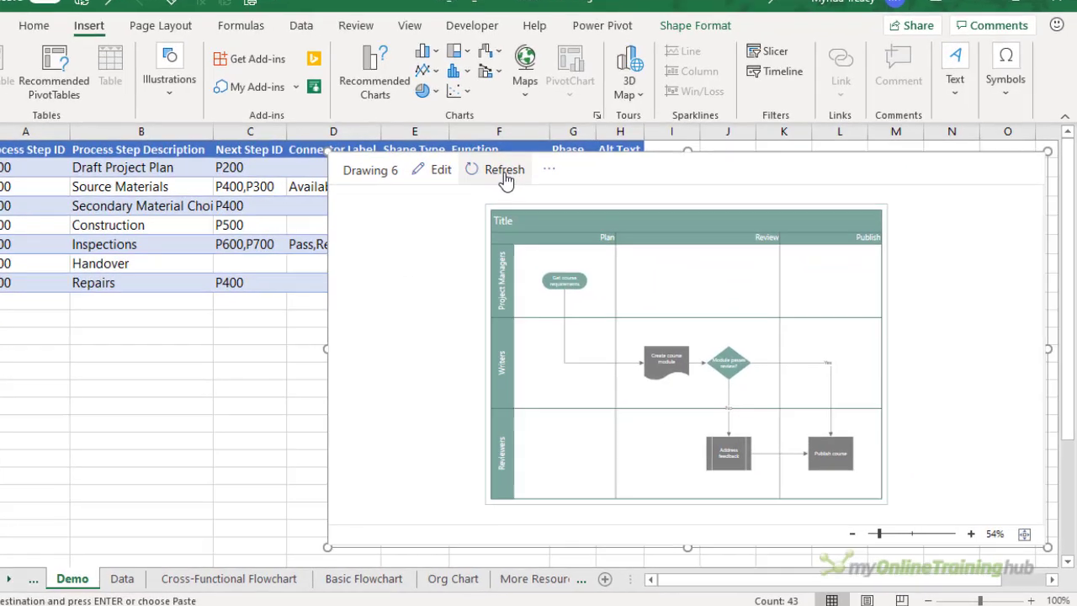
click(525, 180)
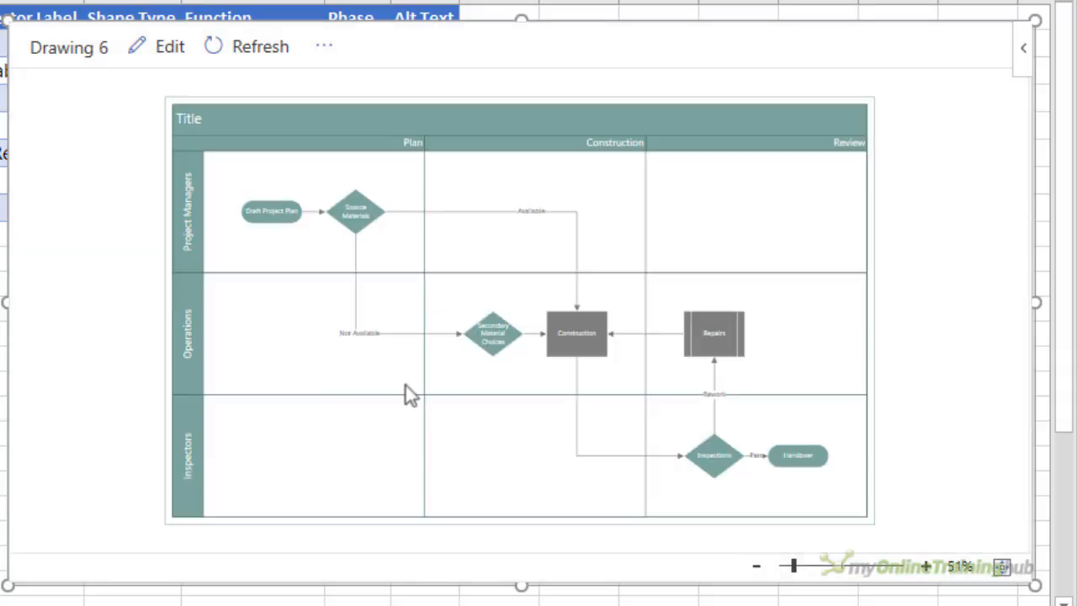
click(925, 567)
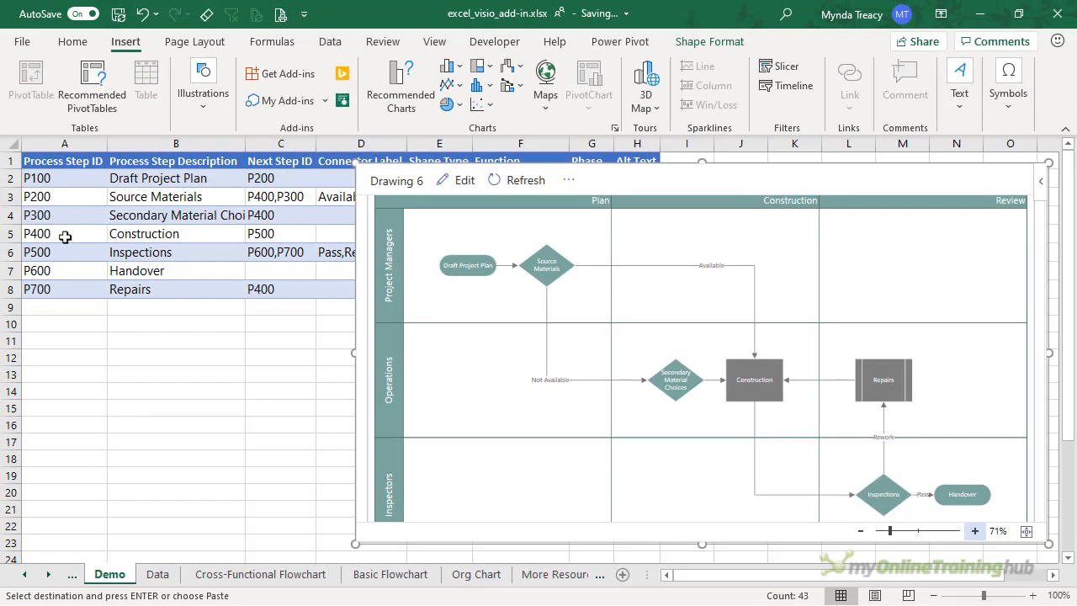
click(65, 235)
key(Delete)
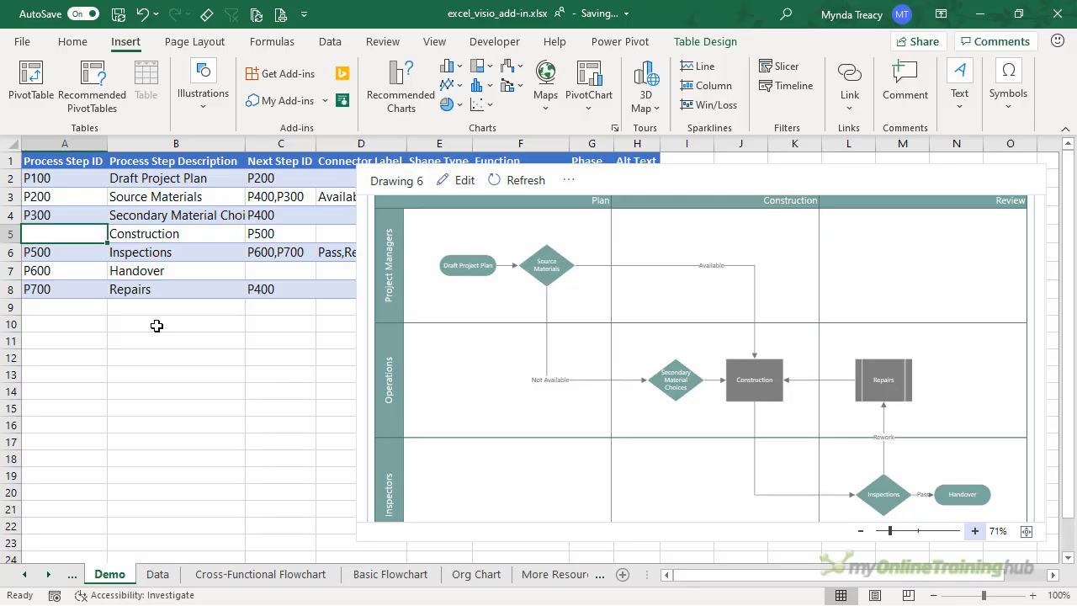
click(516, 180)
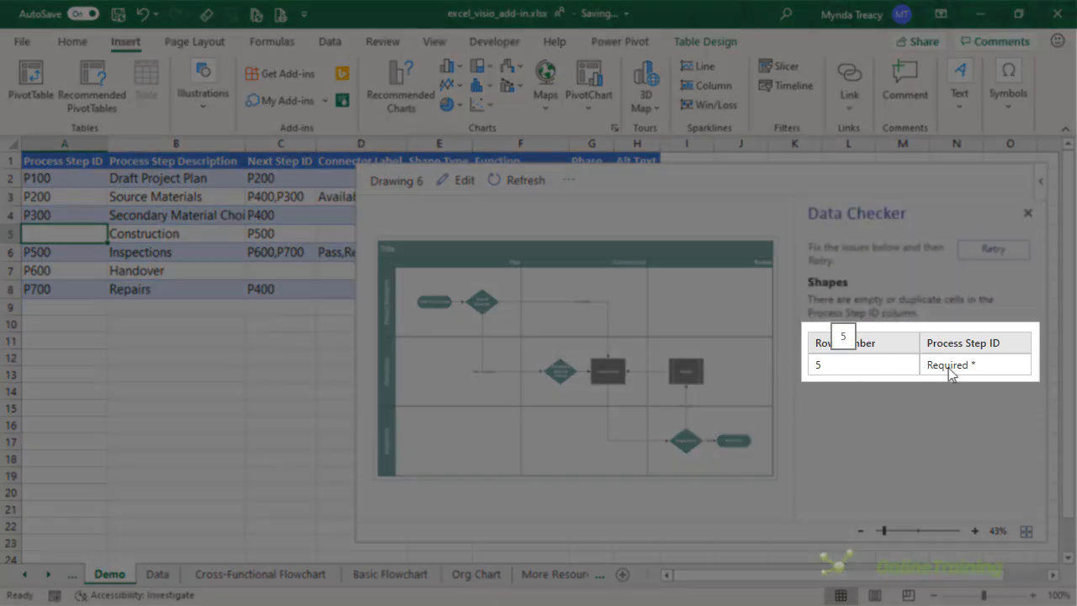
mouse_move(974, 364)
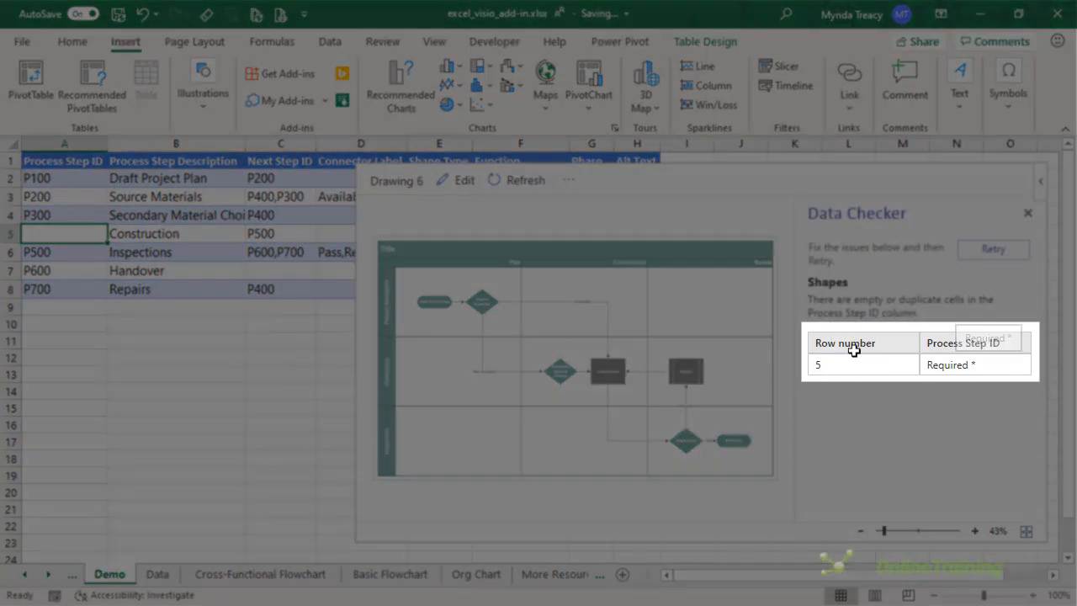
text(P400)
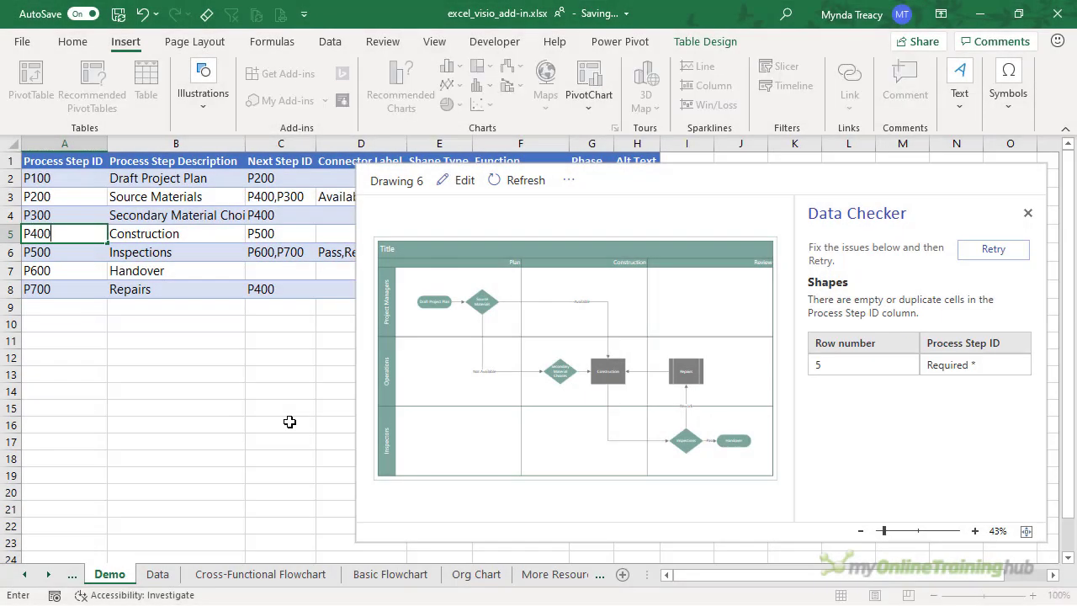
key(Return)
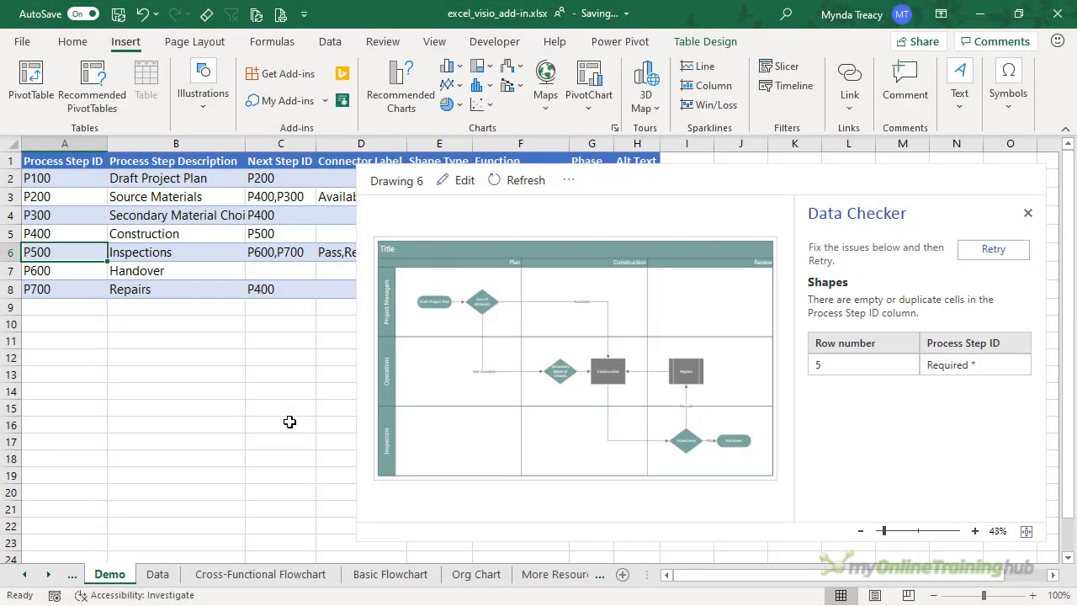
click(993, 249)
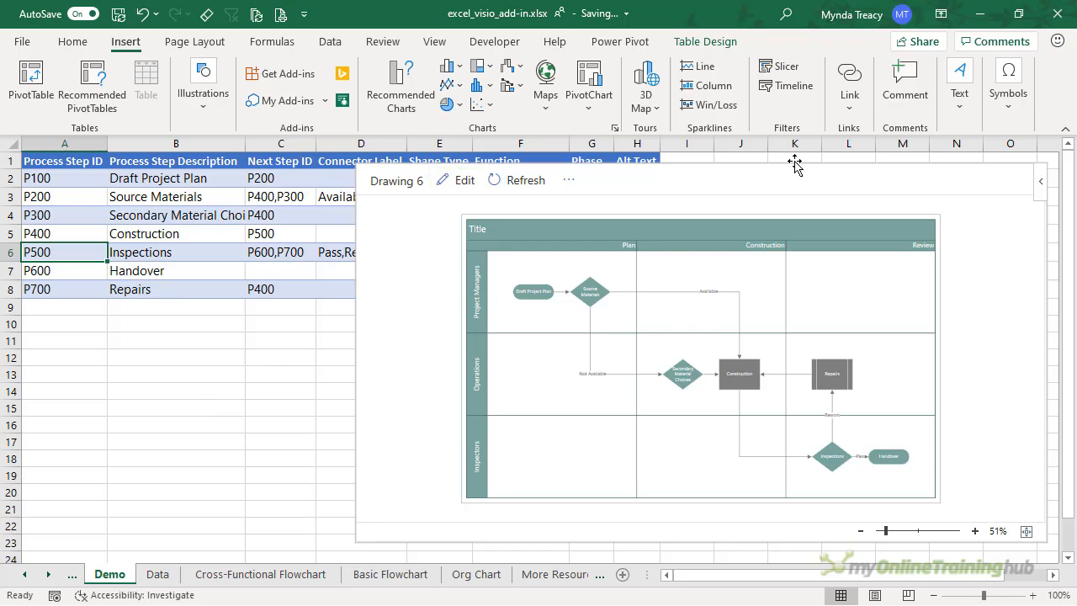
- Move the flowchart drawing left and shrink it from its corner handle
click(796, 162)
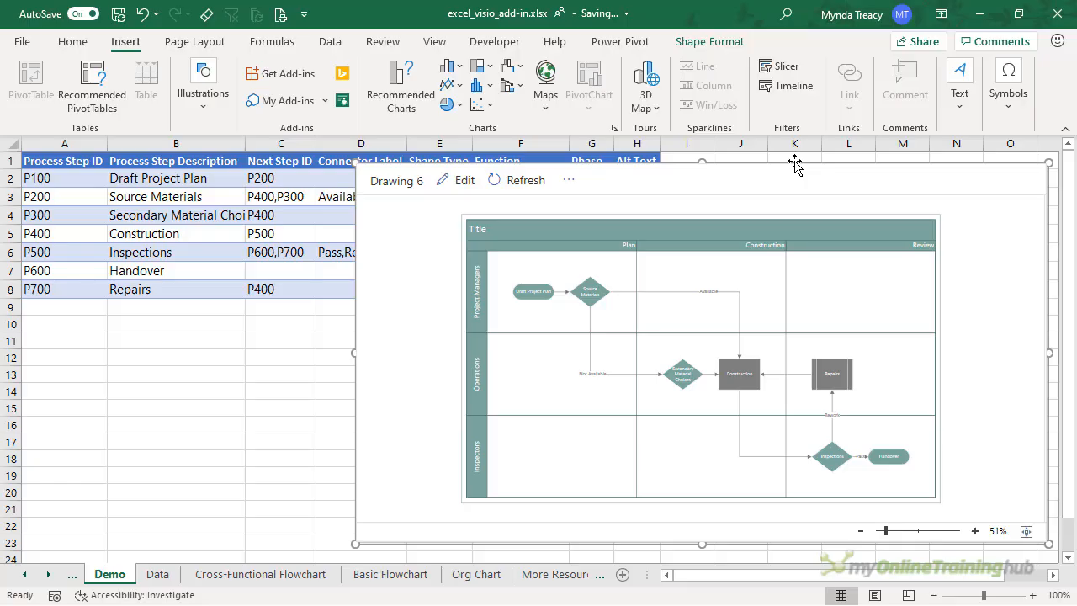
mouse_move(796, 161)
mouse_down()
mouse_move(678, 164)
mouse_move(700, 172)
mouse_up()
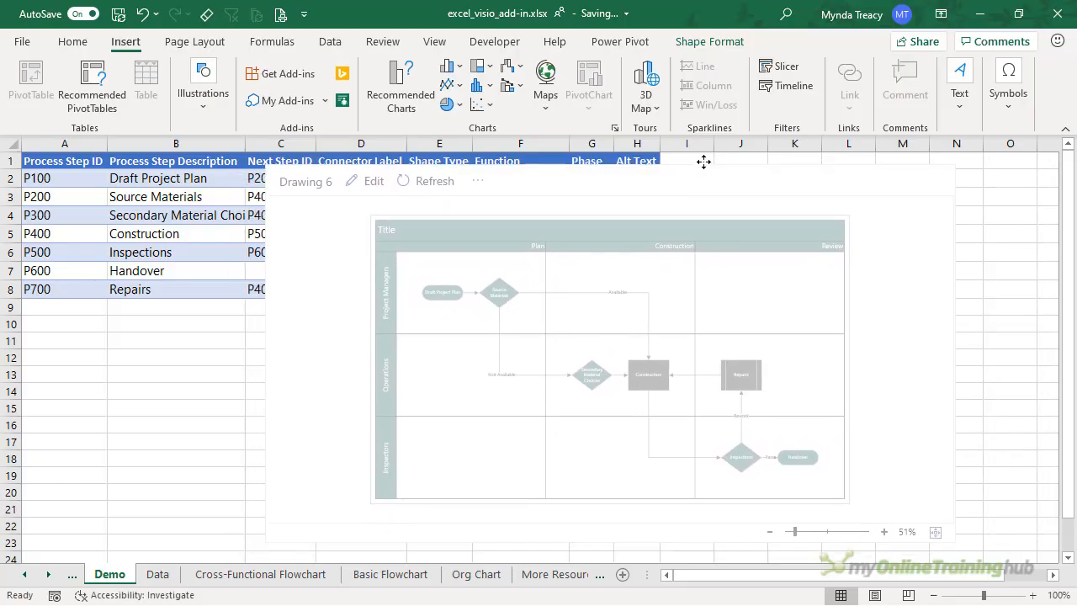
mouse_move(265, 162)
mouse_down()
mouse_move(328, 199)
mouse_move(292, 178)
mouse_up()
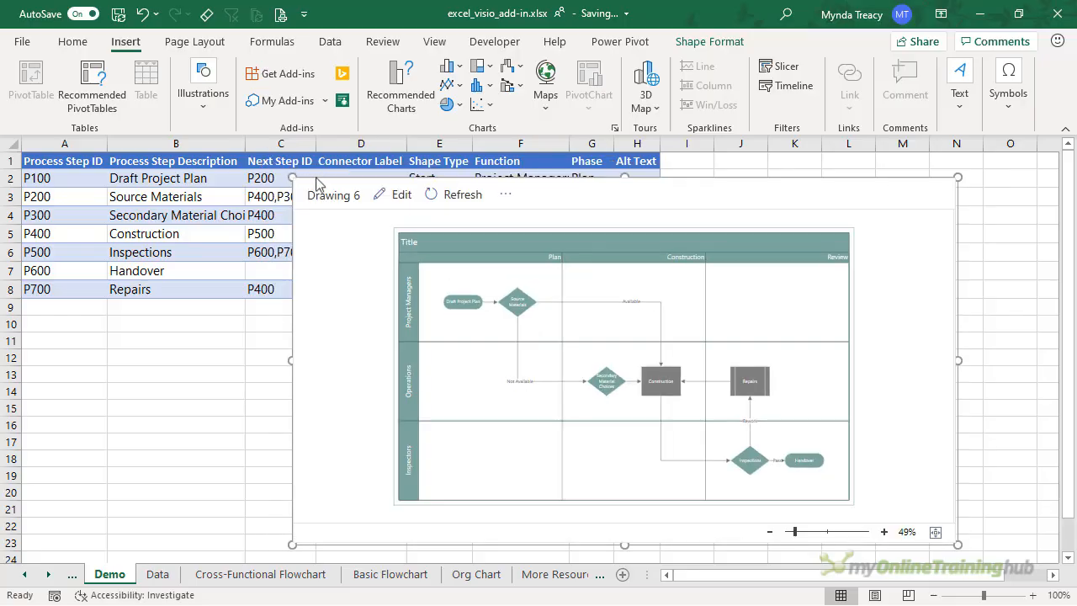
- Cut and paste the drawing back, then place it beside the step descriptions
key(ctrl+x)
key(ctrl+x)
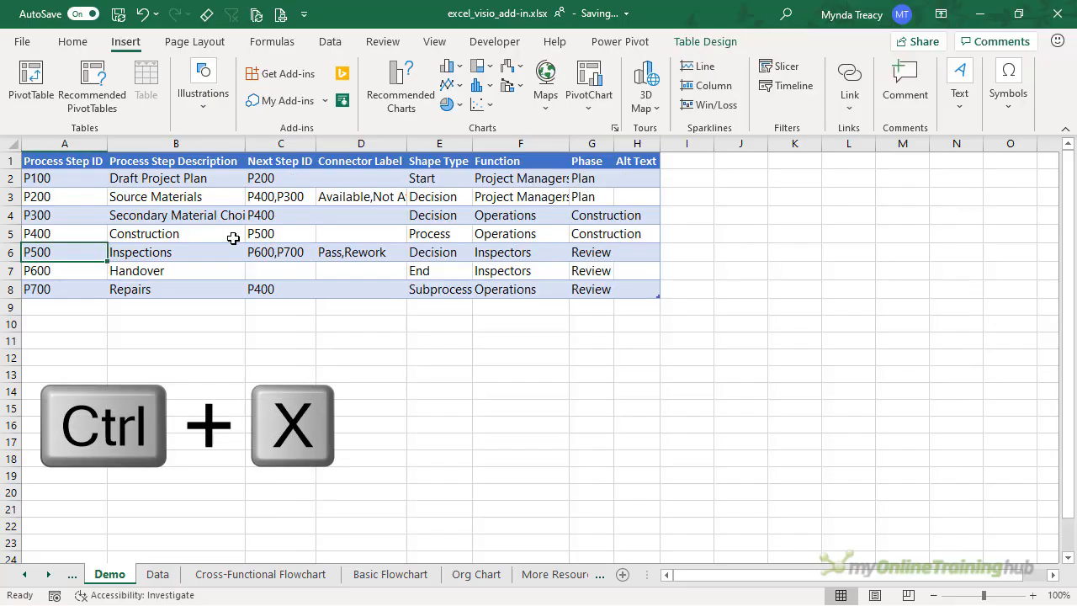
key(ctrl+v)
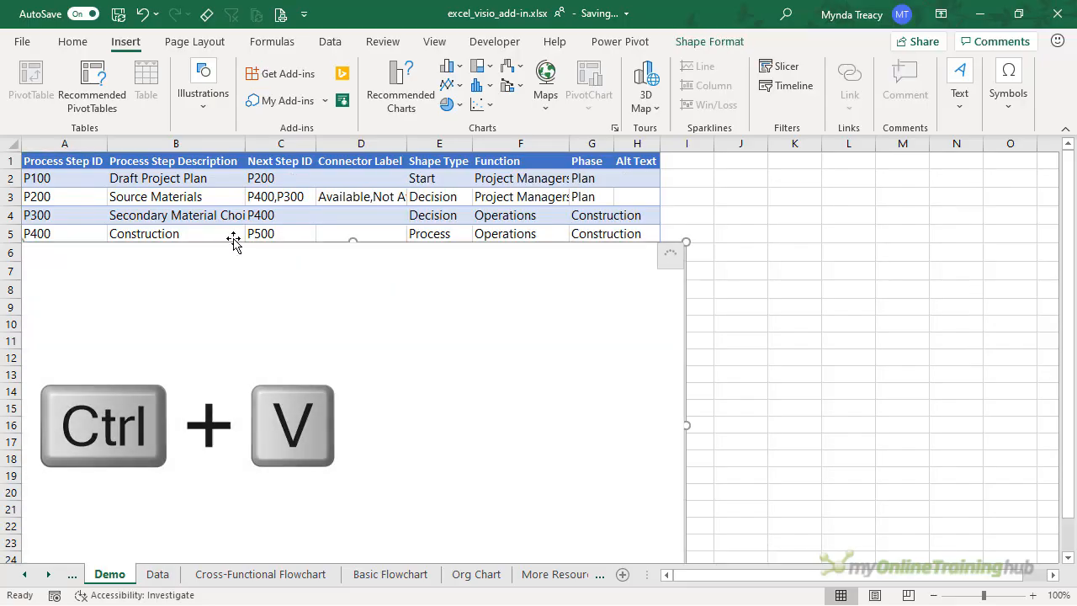
drag(233, 242, 435, 172)
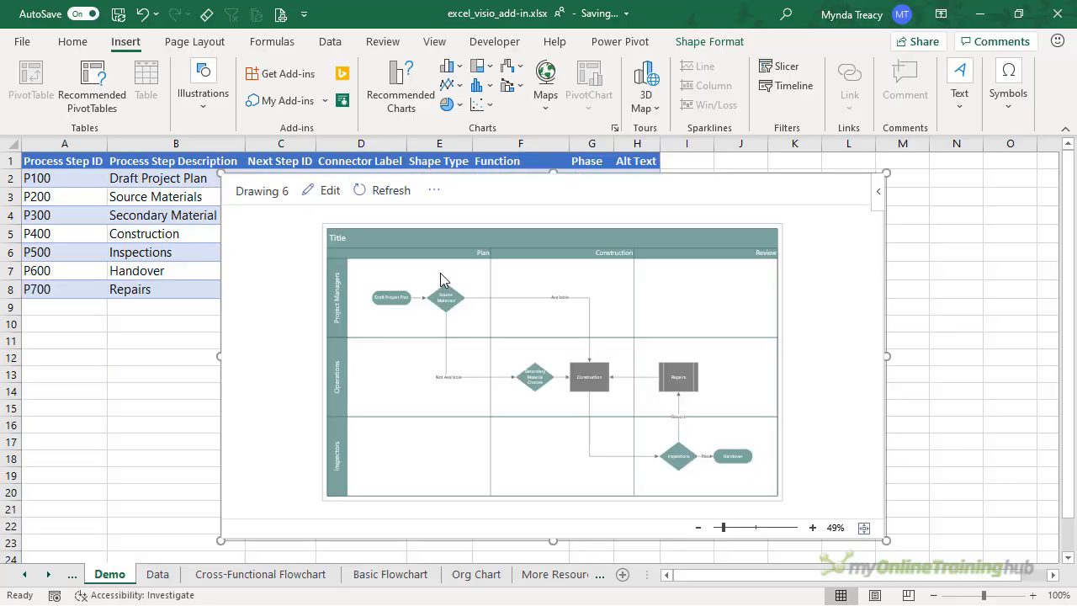
- Highlight the flowchart's source table via its options menu, then reselect the drawing
click(434, 190)
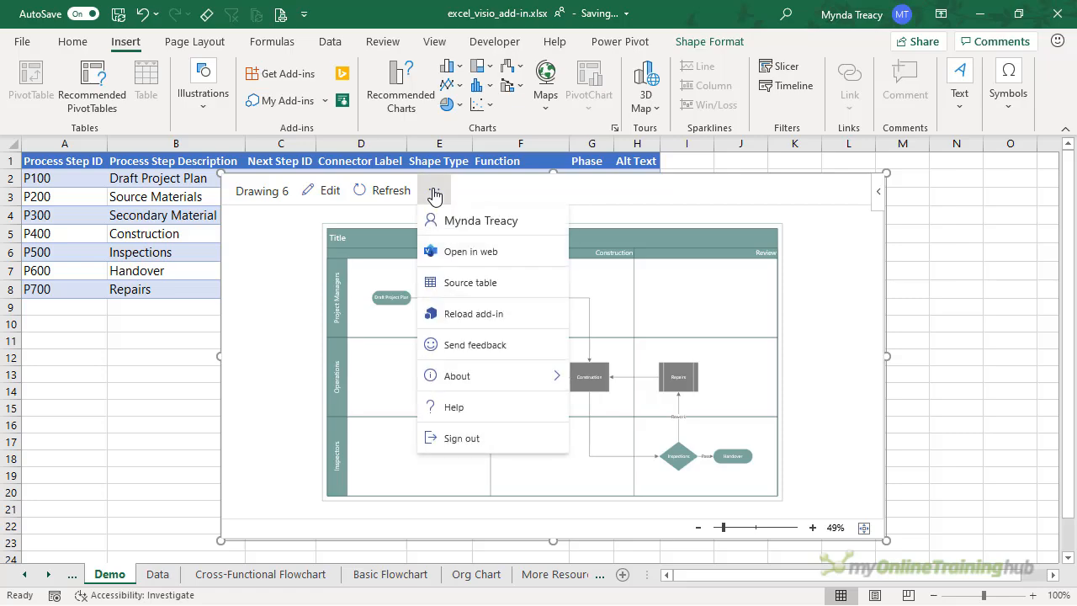
click(522, 289)
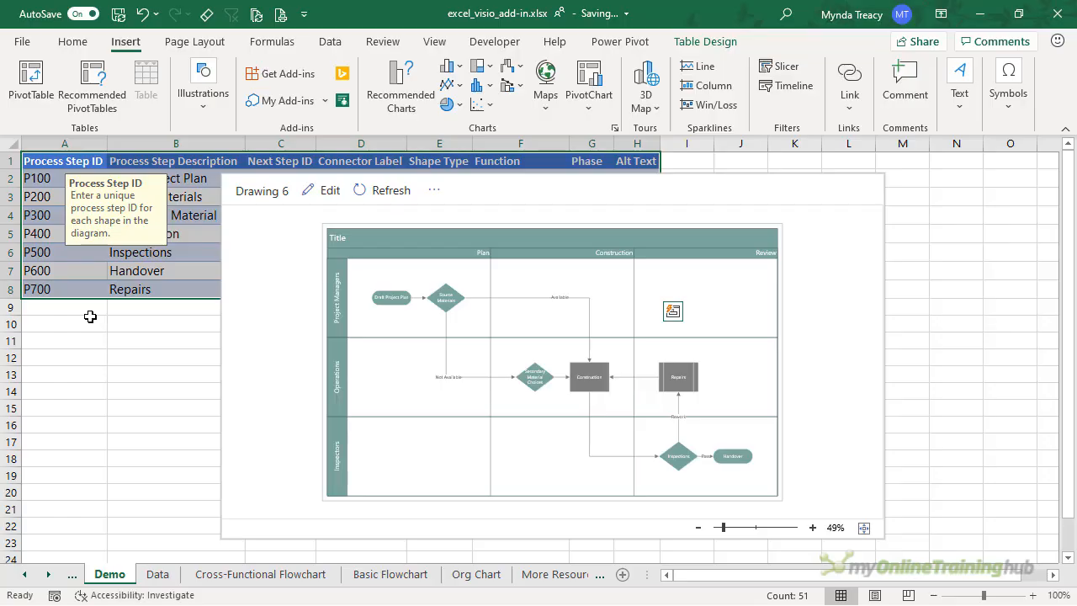
click(503, 174)
key(Delete)
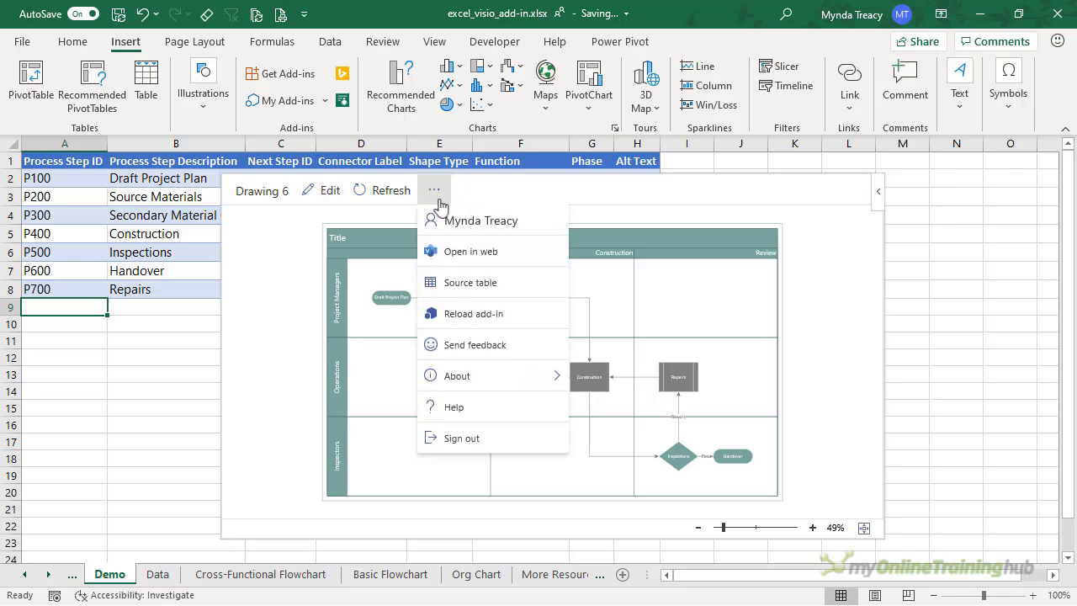
- Open the flowchart as Drawing 1 in Visio for the web and check its Share dialog
click(514, 258)
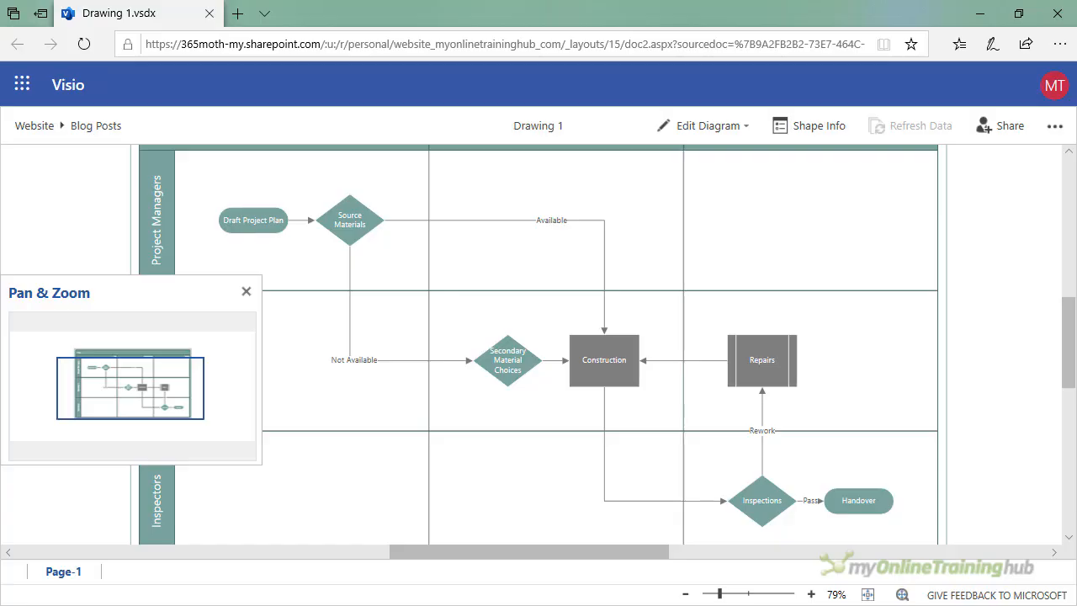
click(1010, 126)
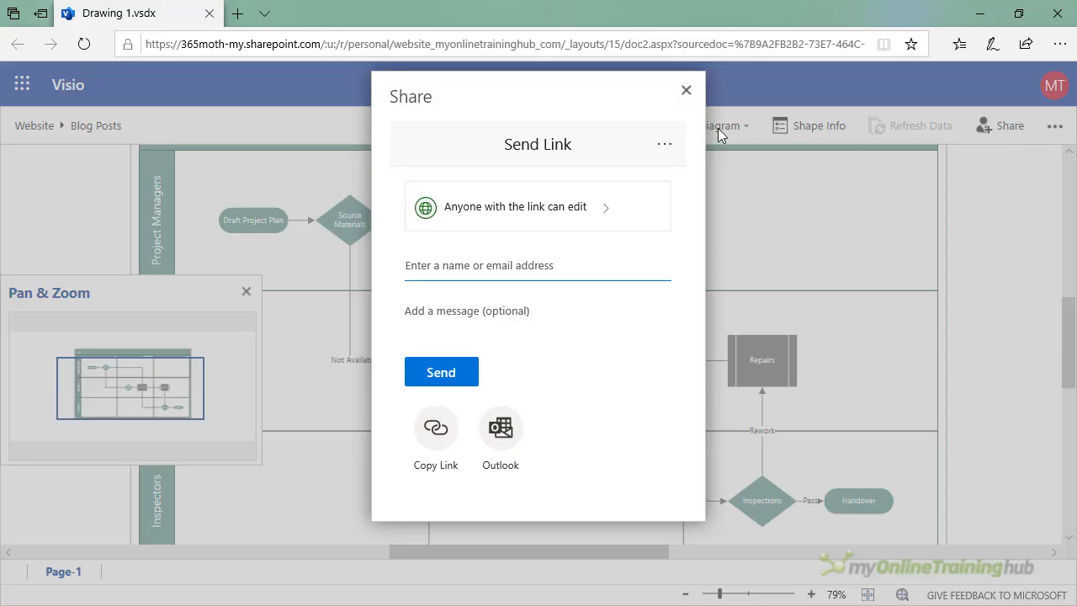
click(686, 90)
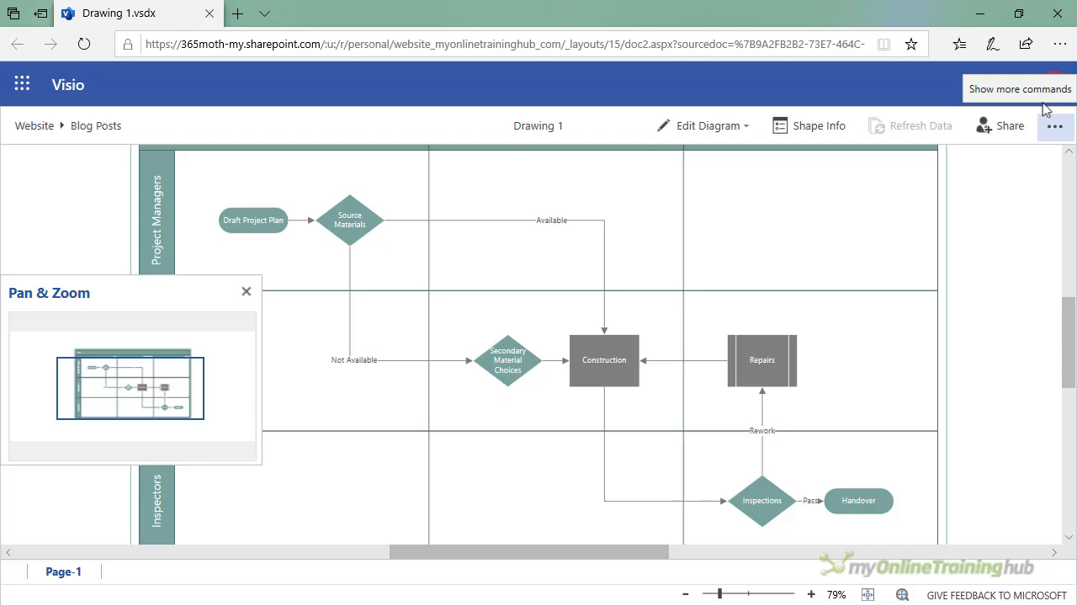
- Show the More commands list with print, download and embed options
click(1055, 126)
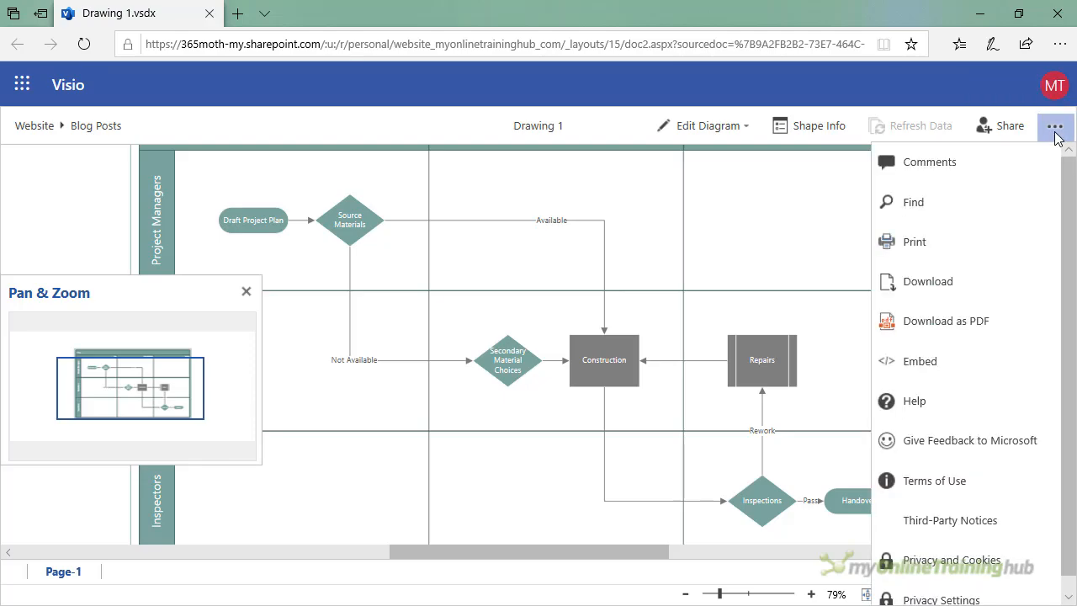